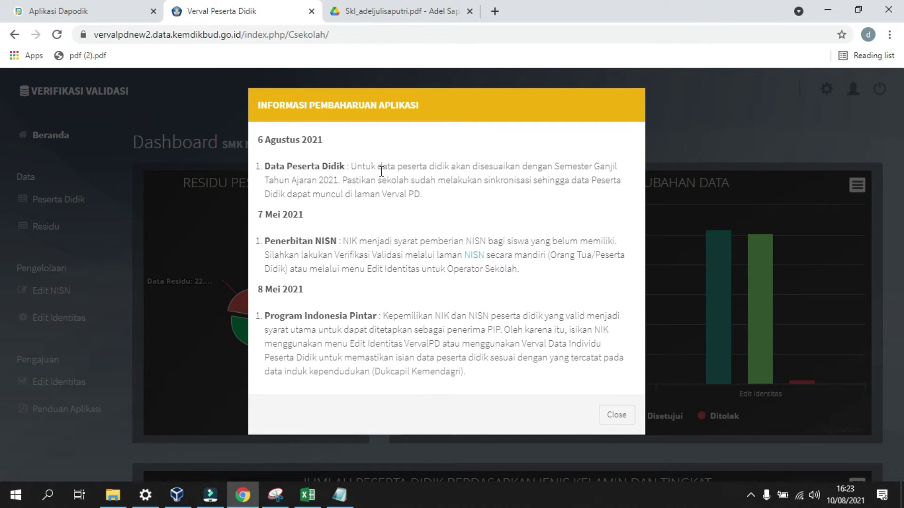
- Dismiss the update notice, open the Edit Identitas management page and select the student from Daftar Siswa
click(615, 415)
click(78, 317)
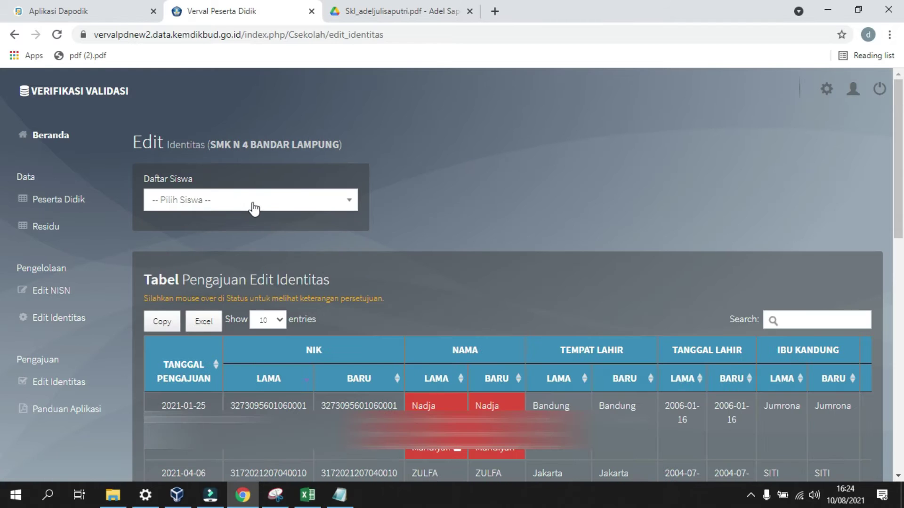
click(251, 202)
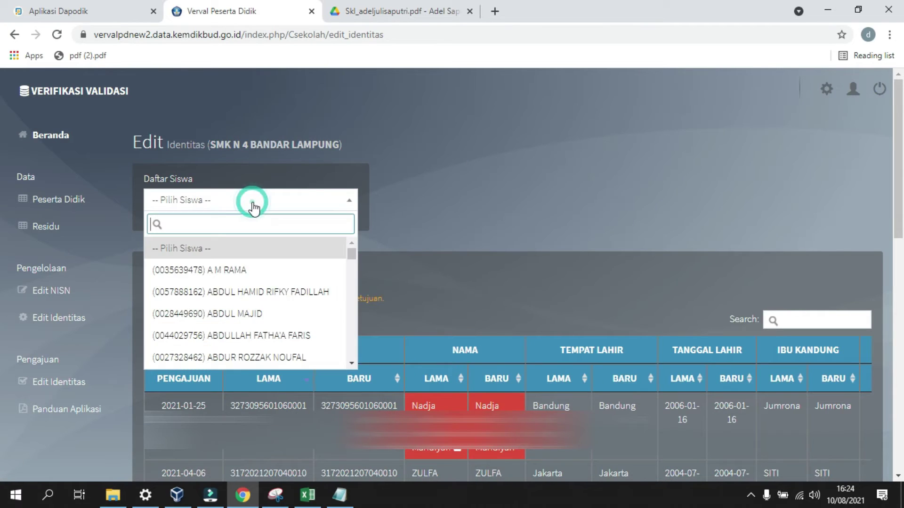
text(adel j)
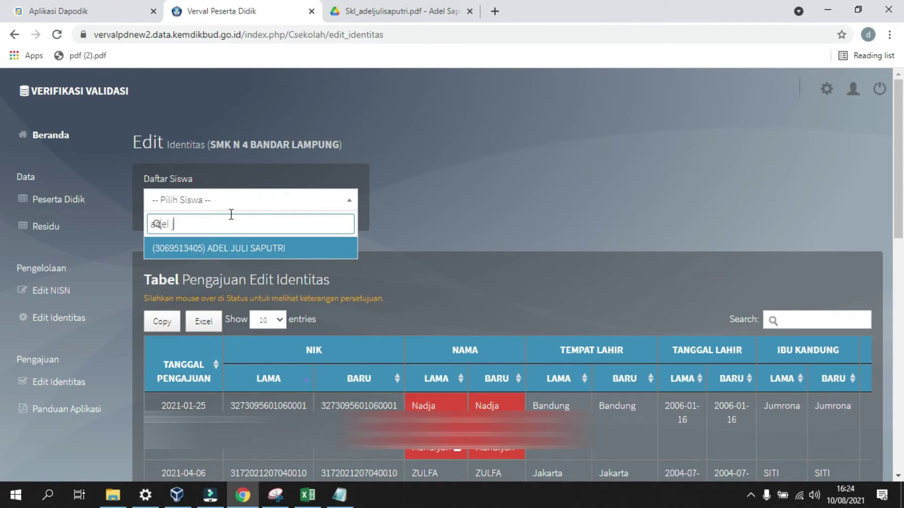
click(236, 243)
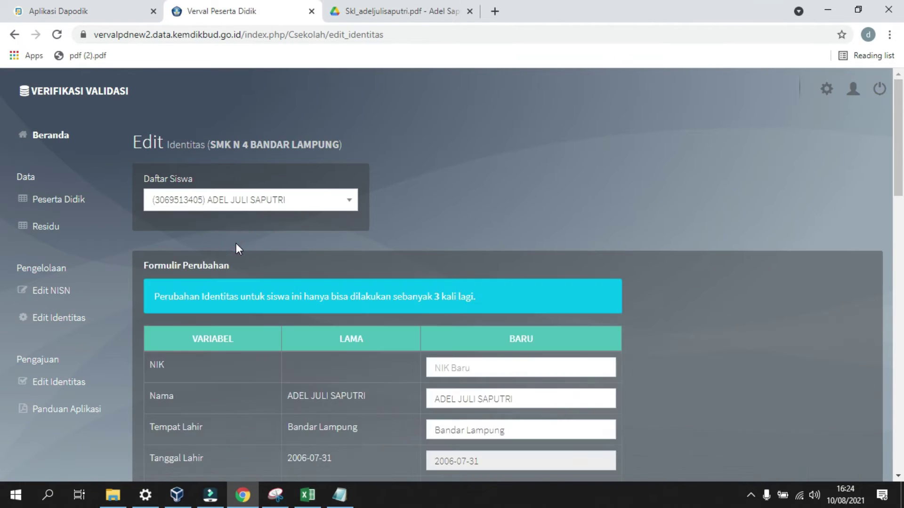
- Copy the student's NIK from the Notepad note into the new NIK field of the change form
scroll(198, 225, down, 3)
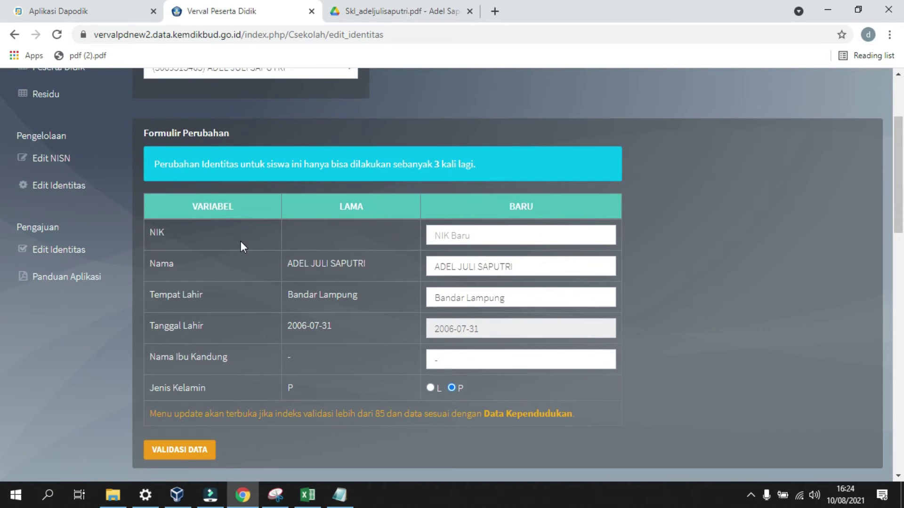
scroll(435, 206, down, 2)
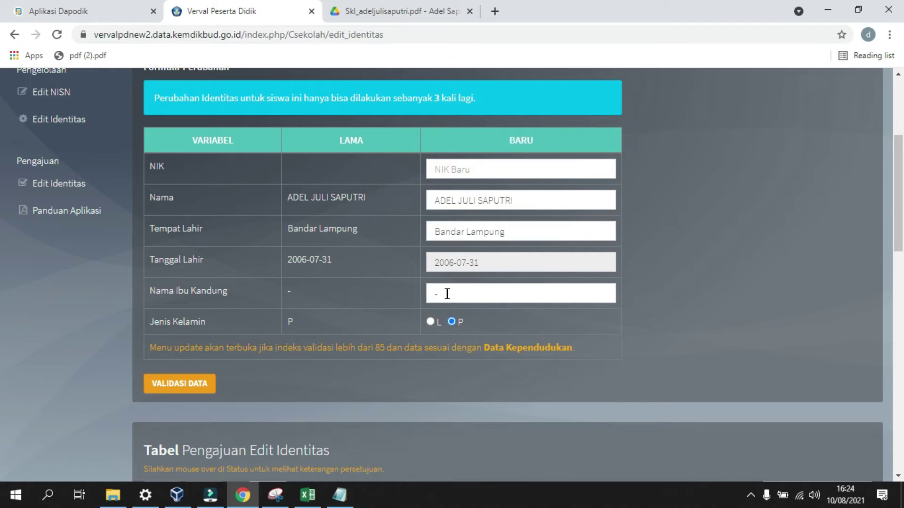
click(340, 494)
double_click(370, 430)
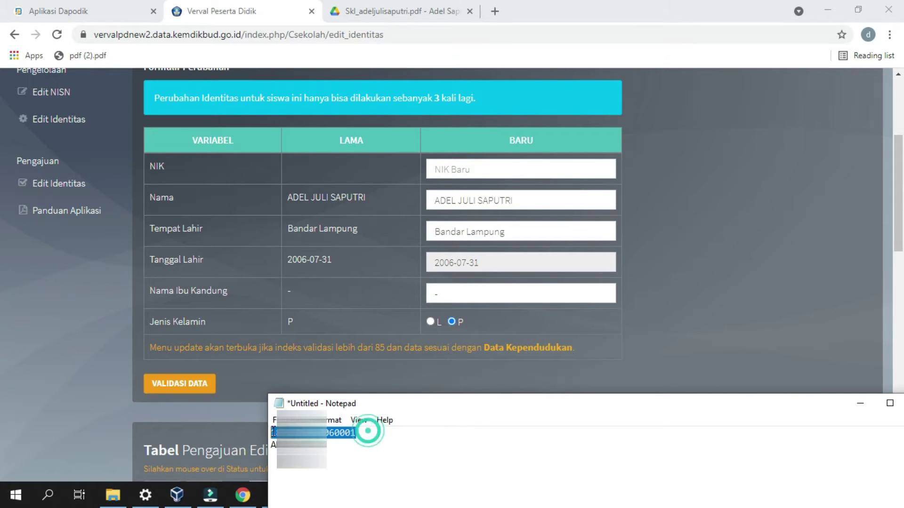
click(481, 168)
key(ctrl+v)
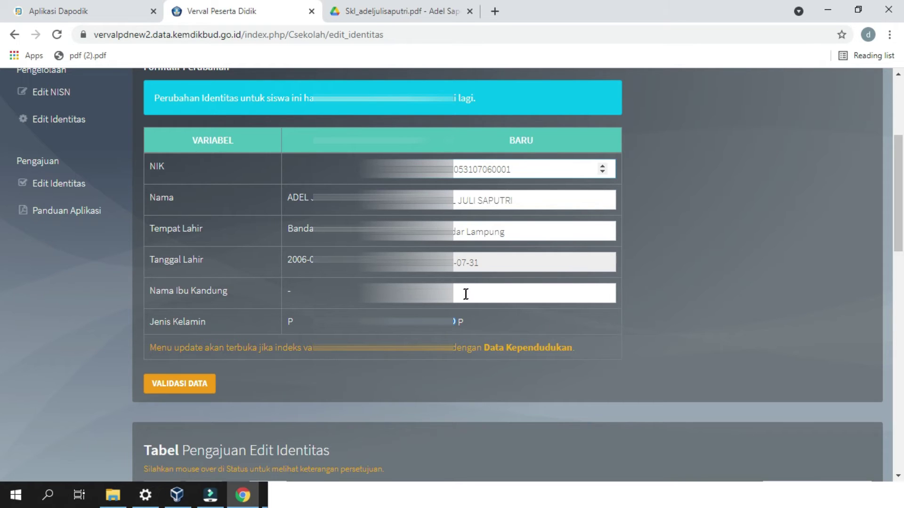
- Copy the mother's name from the Notepad note into the new Nama Ibu Kandung field
click(347, 495)
drag(350, 445, 271, 444)
key(ctrl+c)
click(481, 288)
key(ctrl+v)
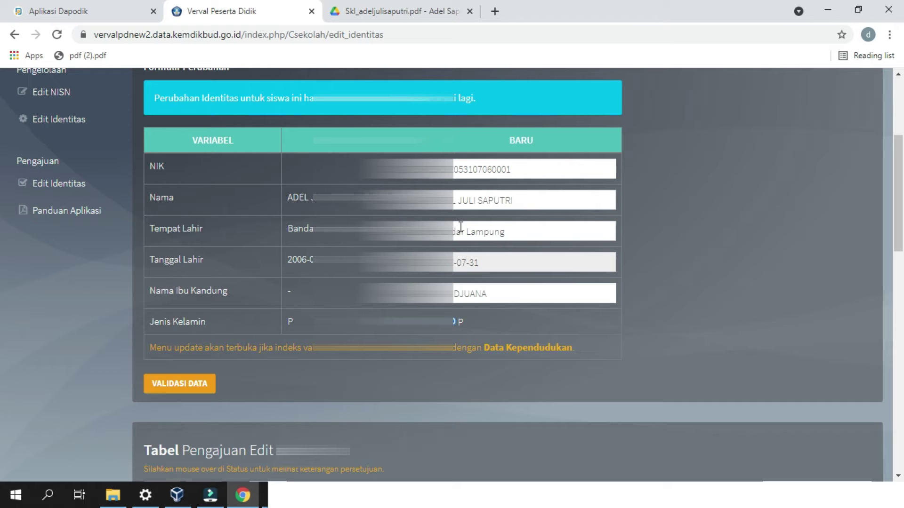
- Validate the student's identity data and check the validation message against the form fields
scroll(286, 313, down, 1)
click(198, 319)
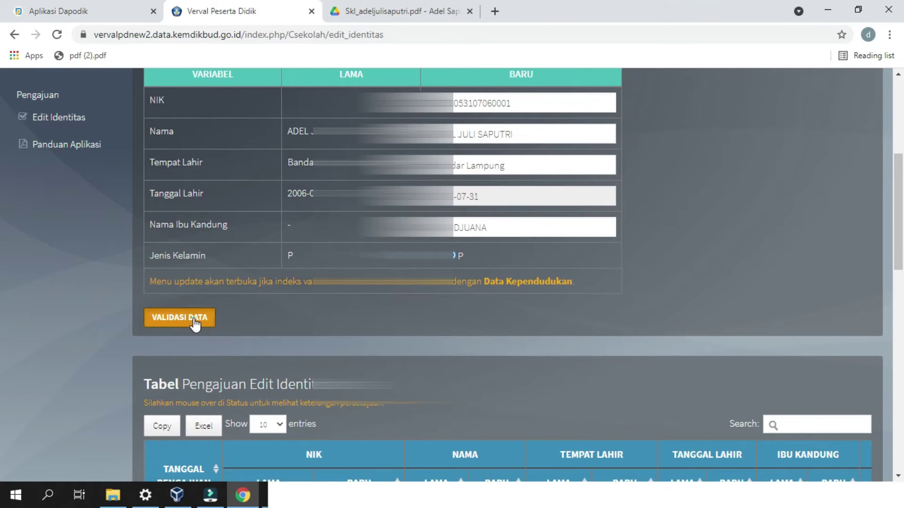
scroll(200, 321, up, 1)
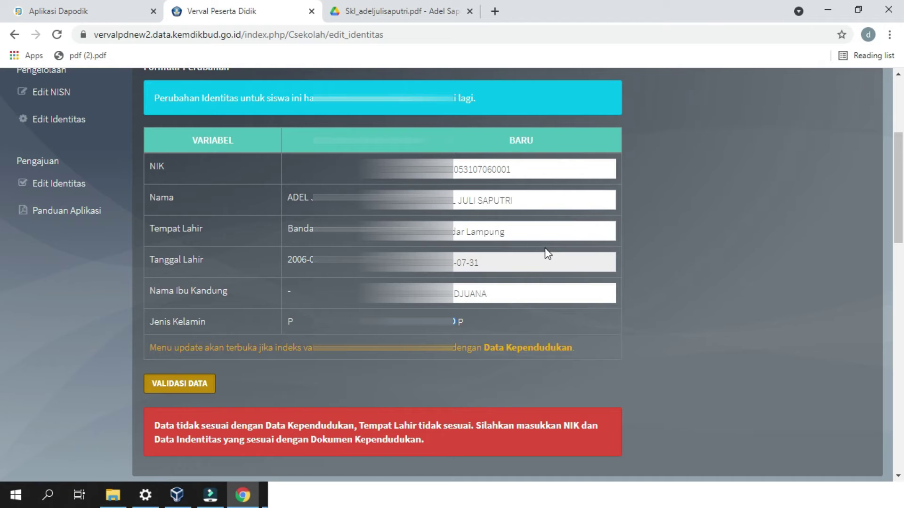
scroll(545, 248, down, 1)
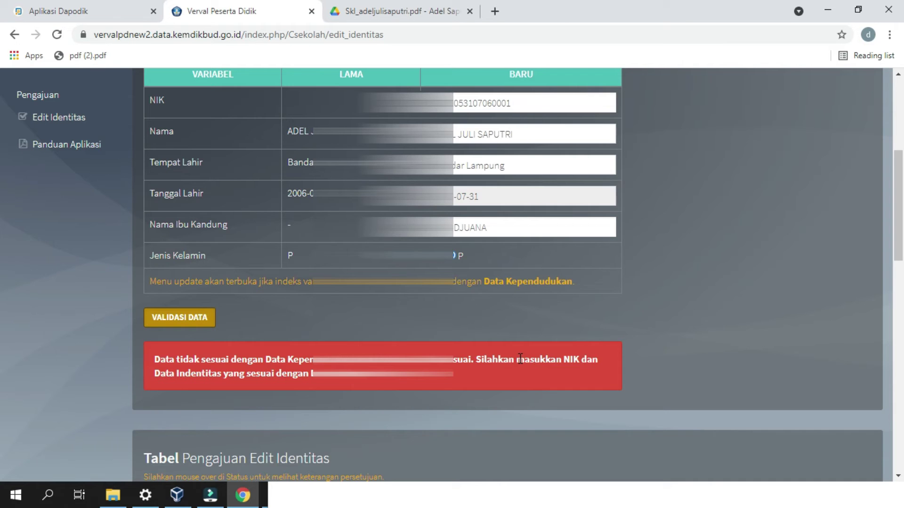
scroll(520, 359, up, 3)
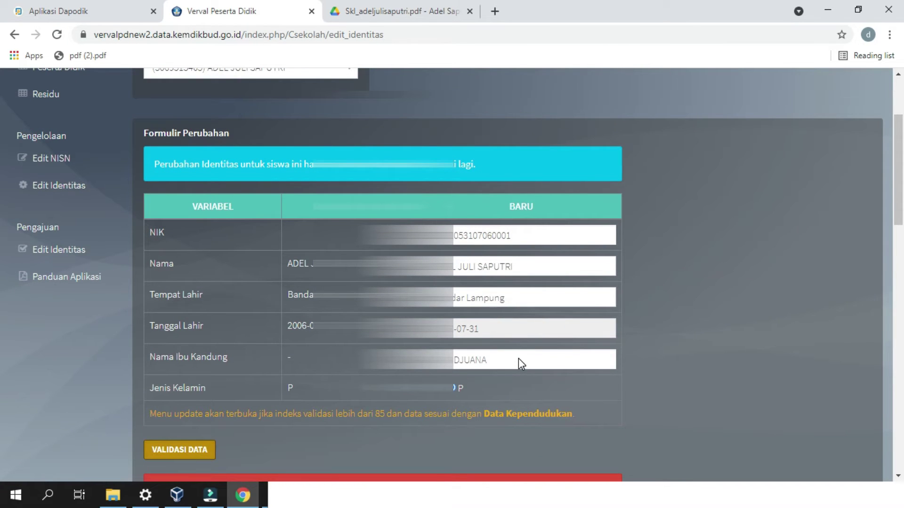
scroll(518, 358, down, 2)
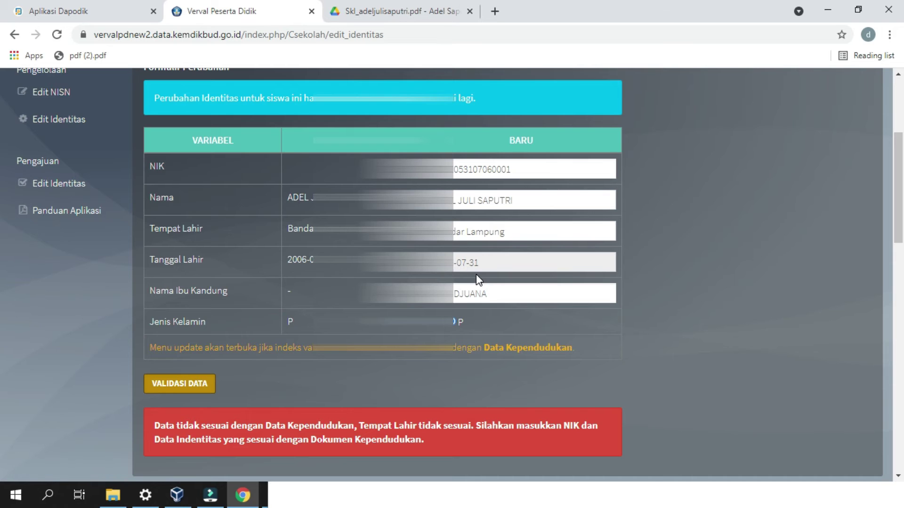
- Replace the new Tempat Lahir value with T. KARANG and validate the data again
click(520, 232)
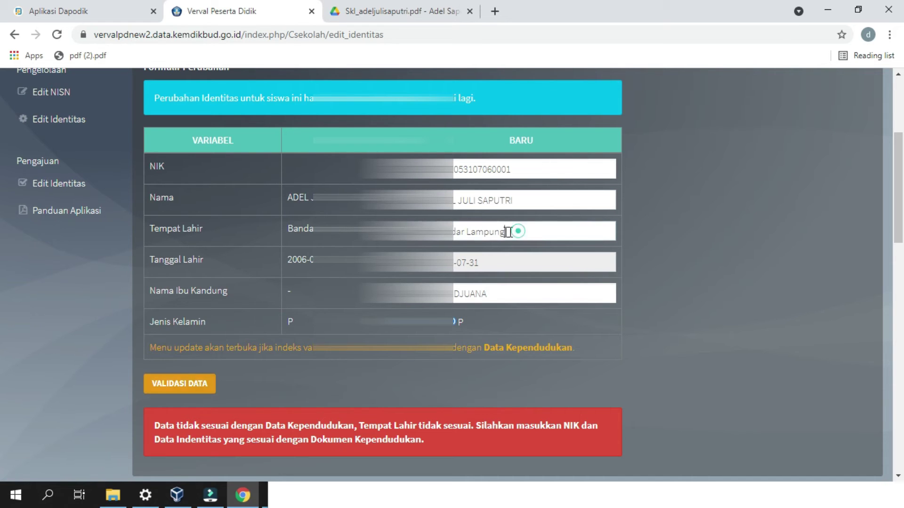
key(ctrl+a)
key(BackSpace)
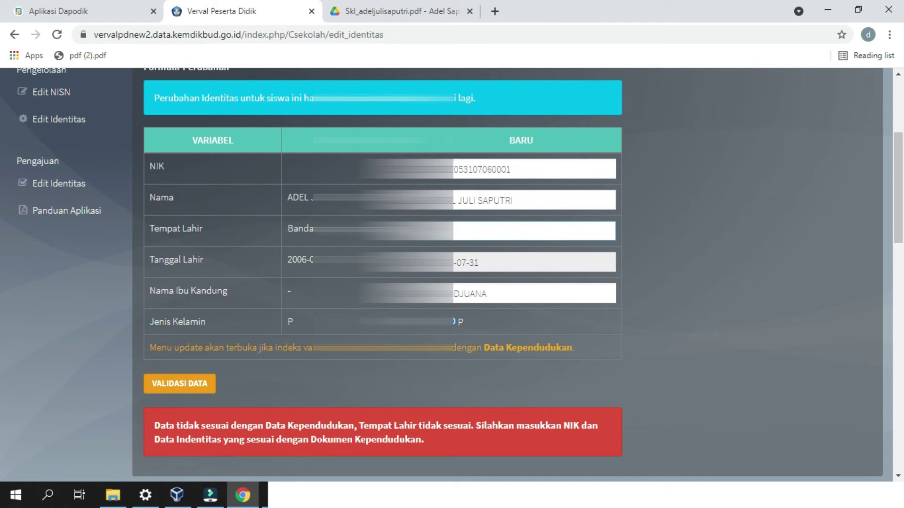
text(RANG)
click(190, 386)
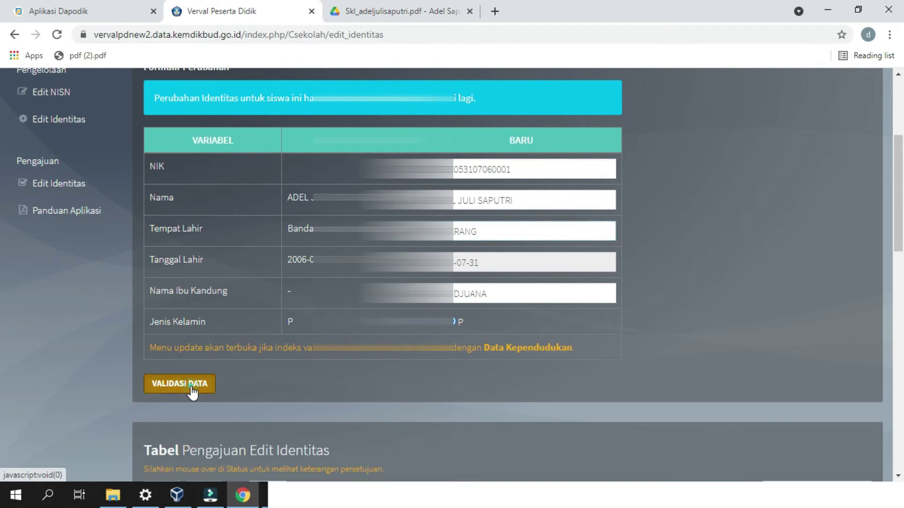
- Review the validated form and submit the student's identity changes with Update Data
scroll(217, 372, down, 2)
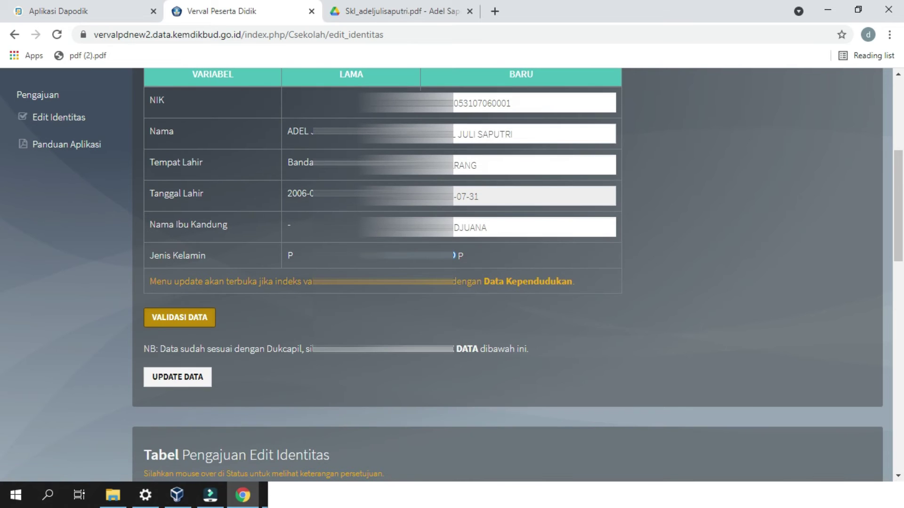
scroll(475, 254, up, 2)
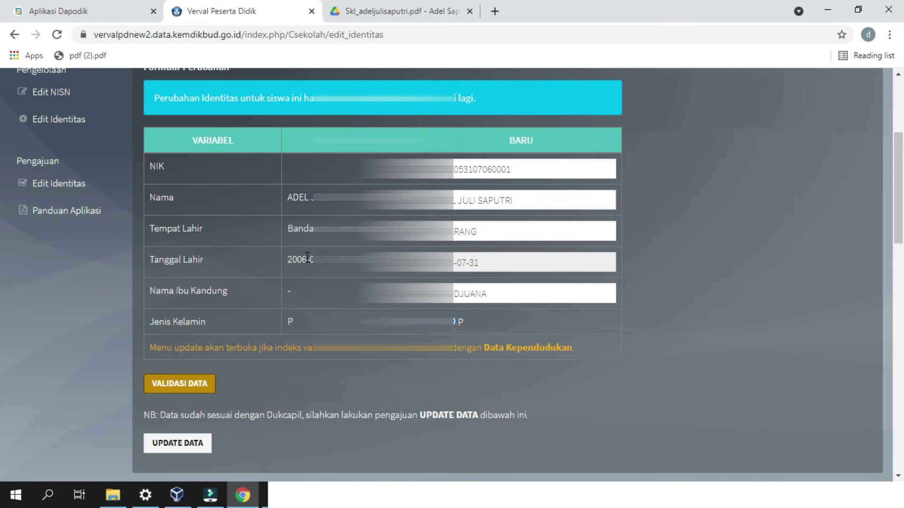
scroll(302, 258, down, 2)
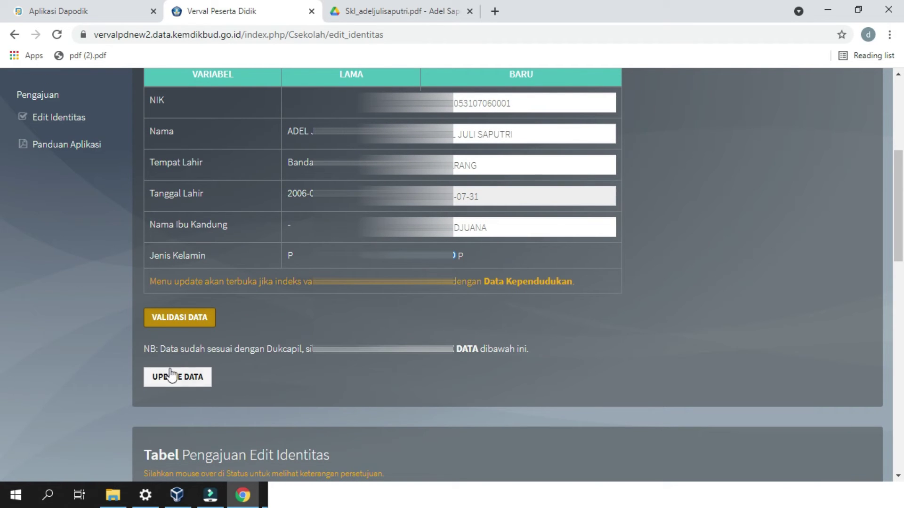
click(190, 385)
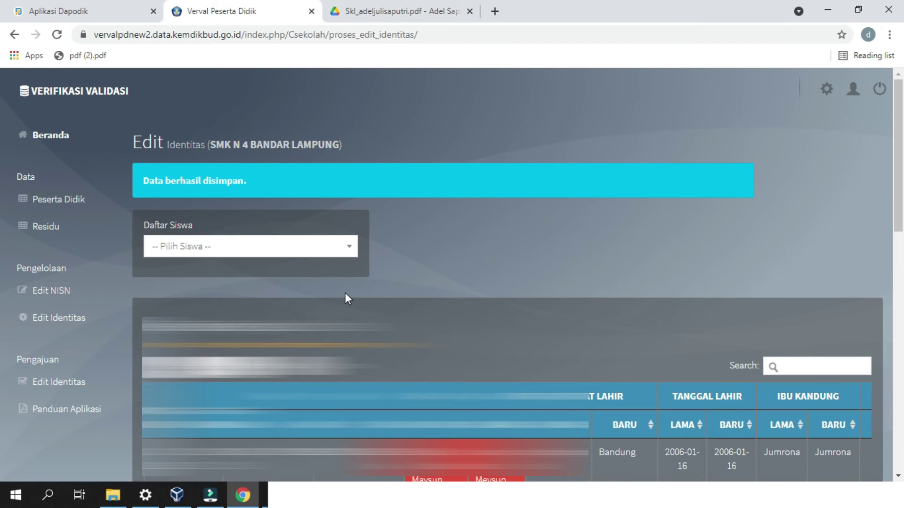
- Search the Pengajuan Edit Identitas table for the student and check the status of the submission
scroll(345, 292, down, 2)
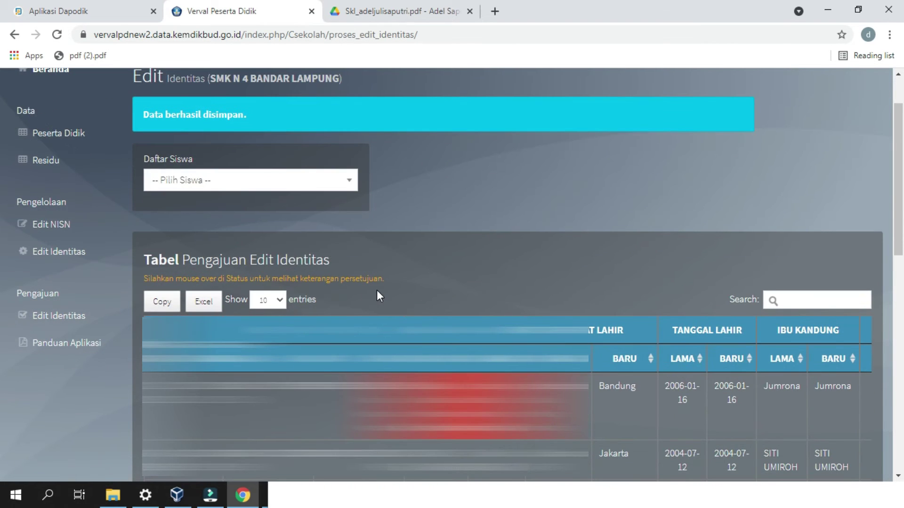
click(810, 303)
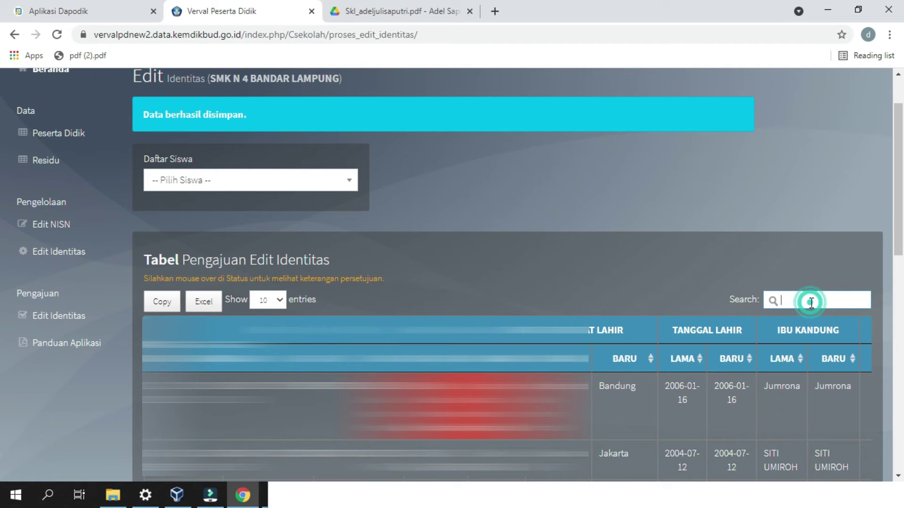
text(ADEL JU)
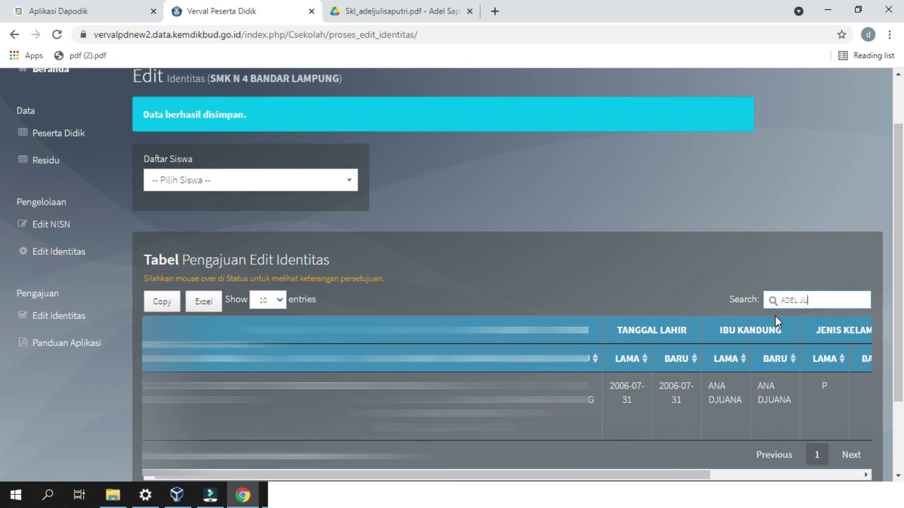
scroll(775, 315, down, 1)
drag(461, 408, 659, 405)
mouse_move(729, 324)
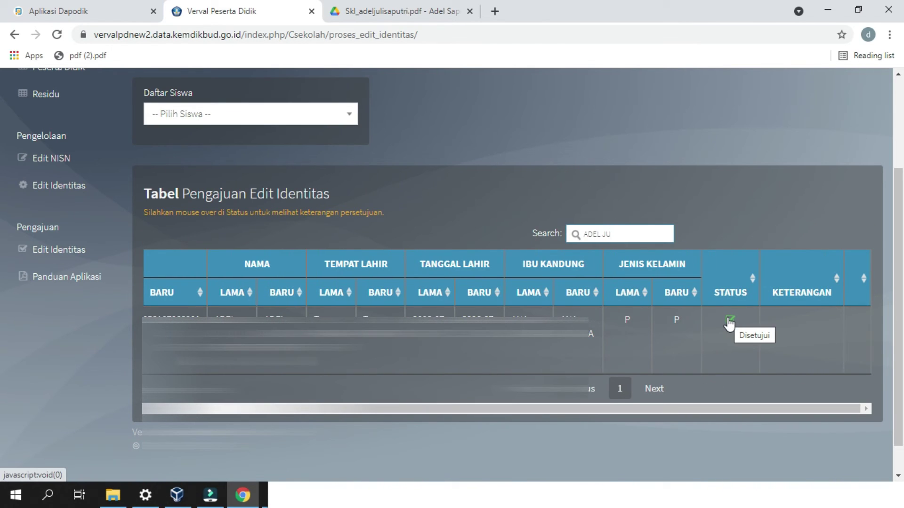
drag(546, 409, 394, 409)
scroll(510, 312, up, 3)
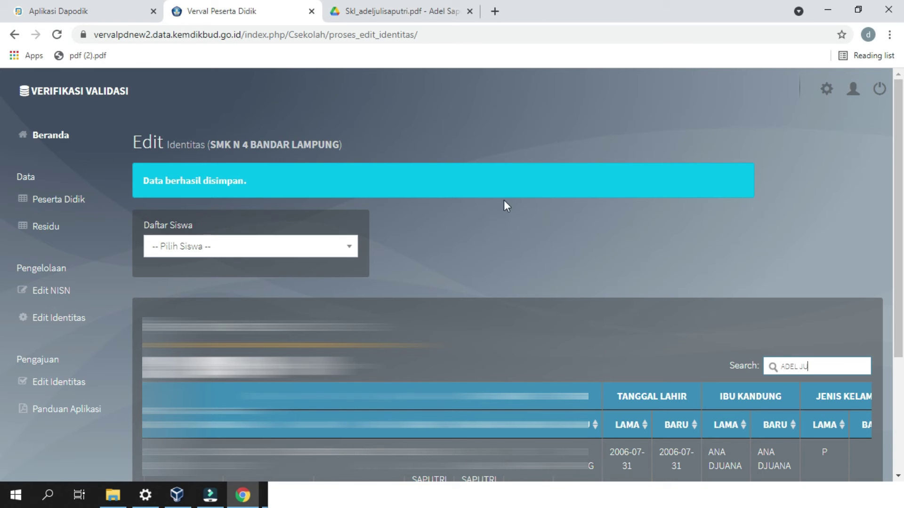
- Open nisn.data.kemdikbud.go.id in a new tab and look up the student by NISN and mother's name
click(495, 11)
text(NISN)
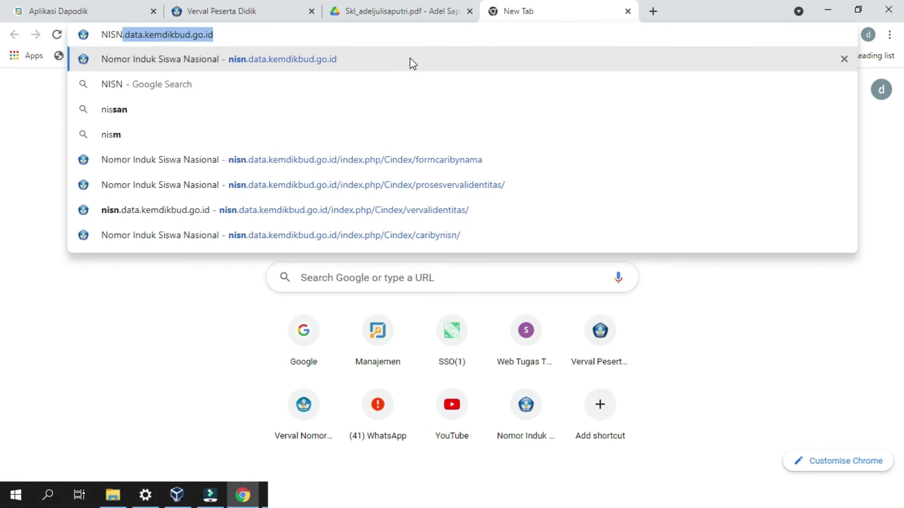
click(412, 61)
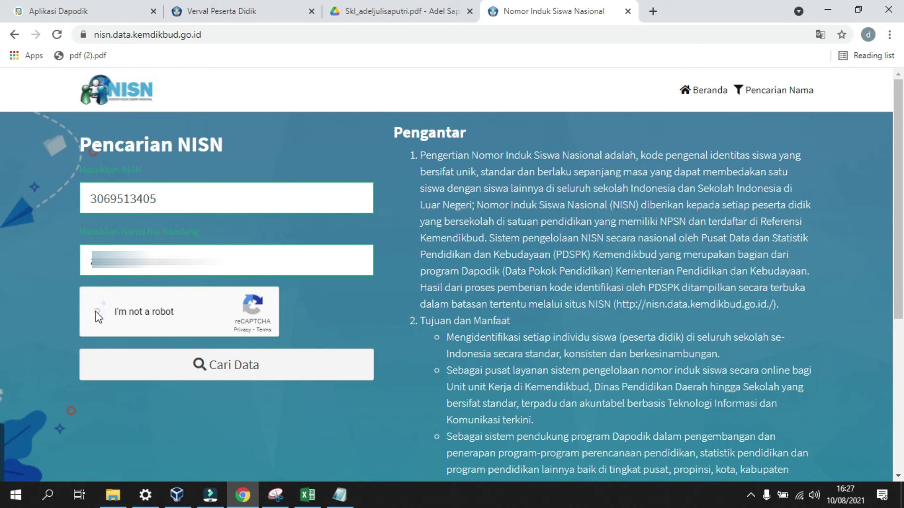
click(233, 368)
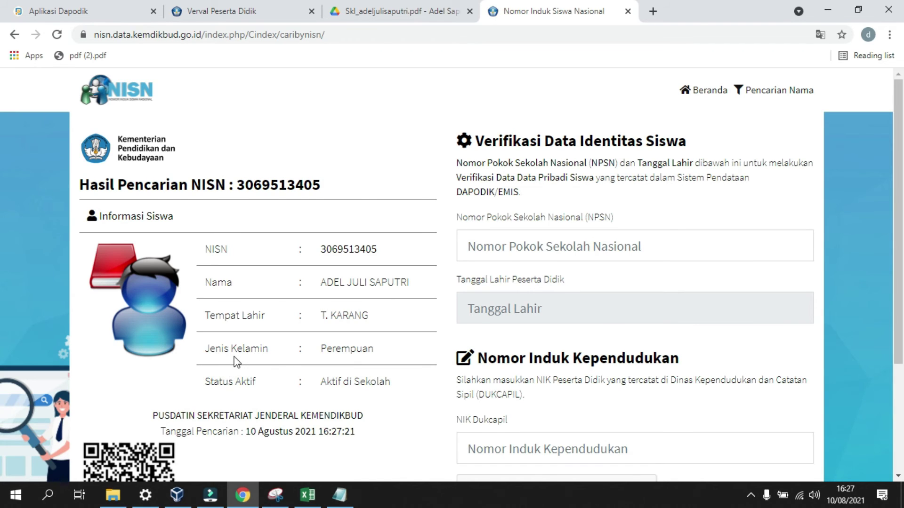
- Examine the student's NISN, name, birthplace, gender and active status in the search result
scroll(235, 363, down, 2)
scroll(244, 264, up, 2)
scroll(242, 170, down, 1)
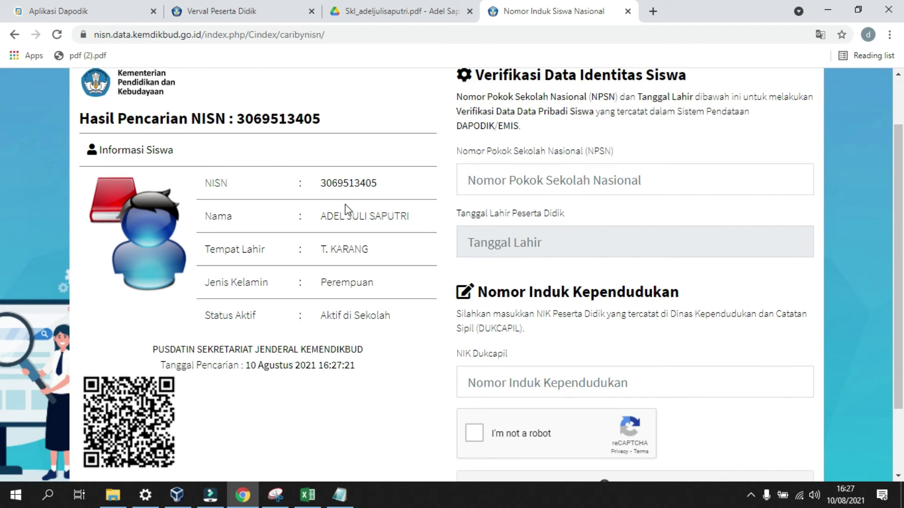
scroll(348, 211, down, 2)
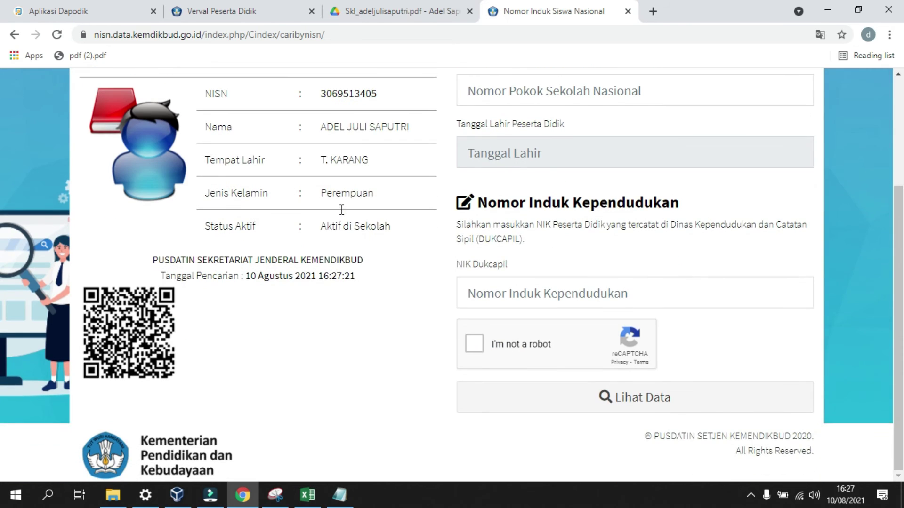
scroll(346, 215, up, 3)
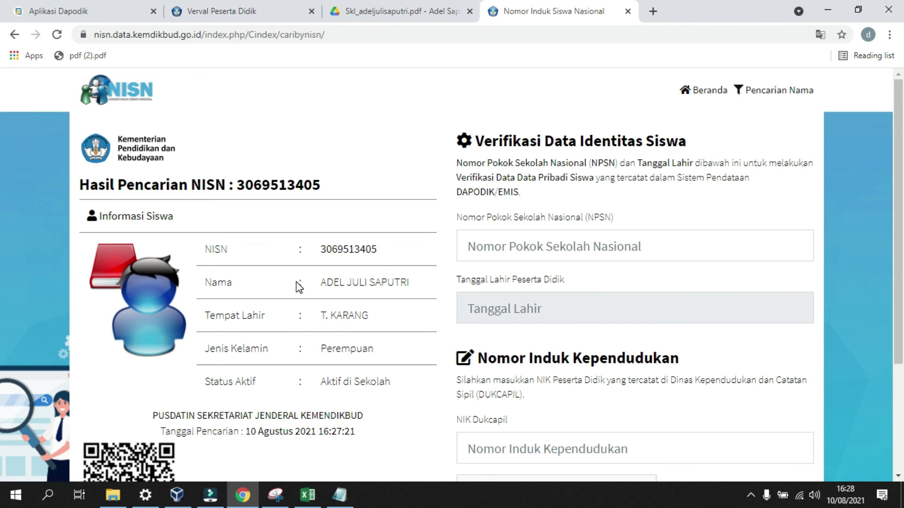
scroll(345, 380, down, 2)
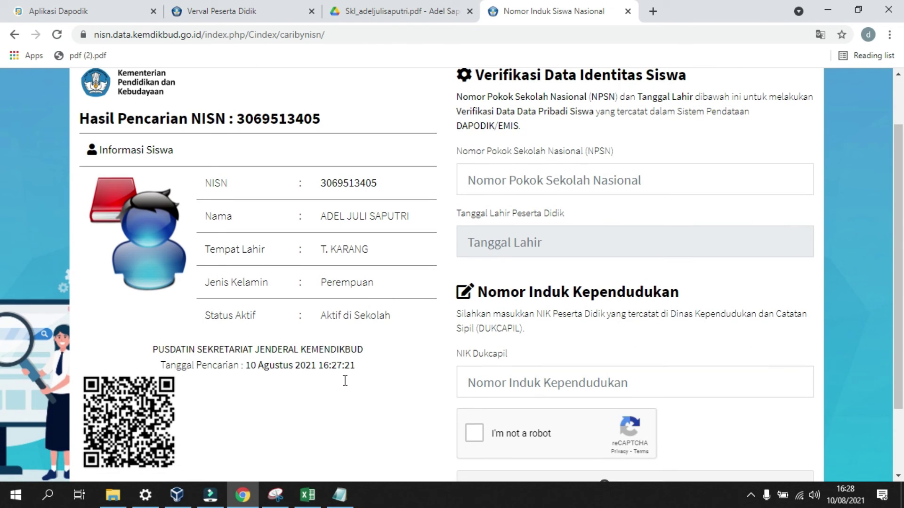